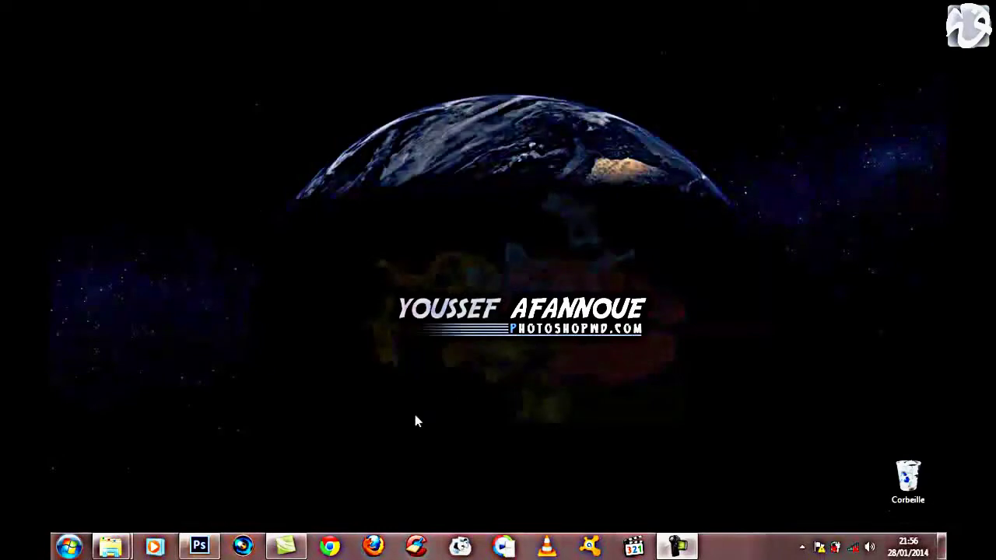
- Restore the Photoshop window showing the yellow car photo from the taskbar
left_click(198, 547)
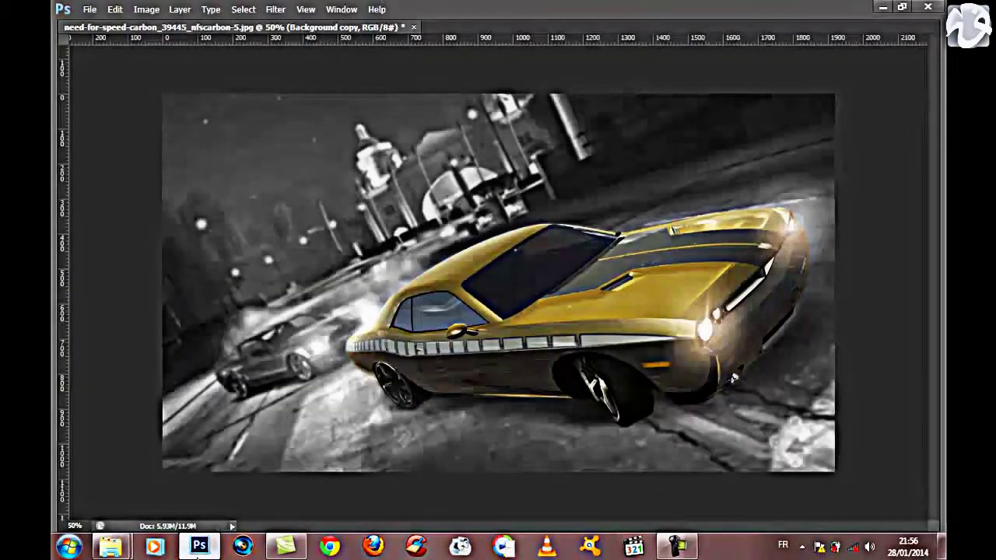
- Show the panels again, compare, then delete the desaturated Background copy layer
key("Tab")
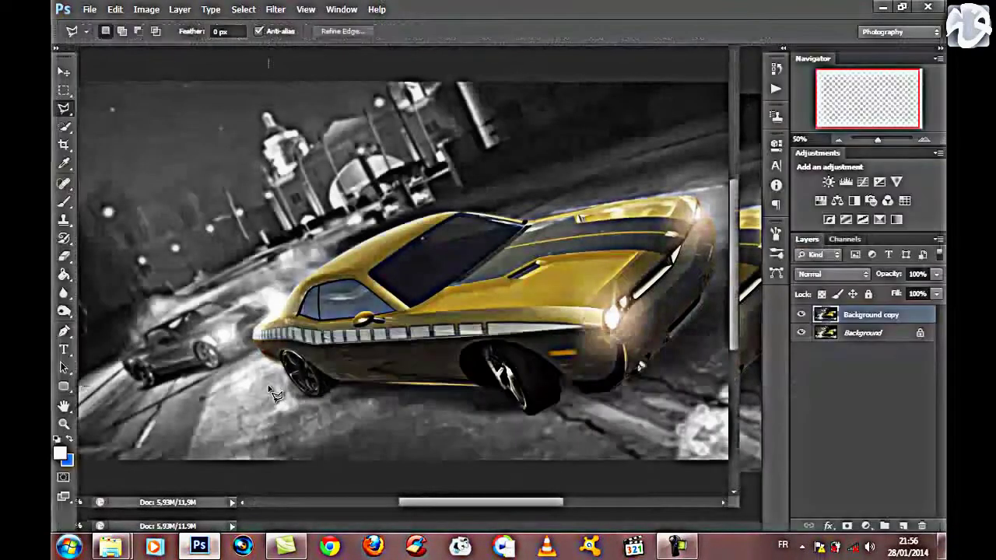
left_click(800, 315)
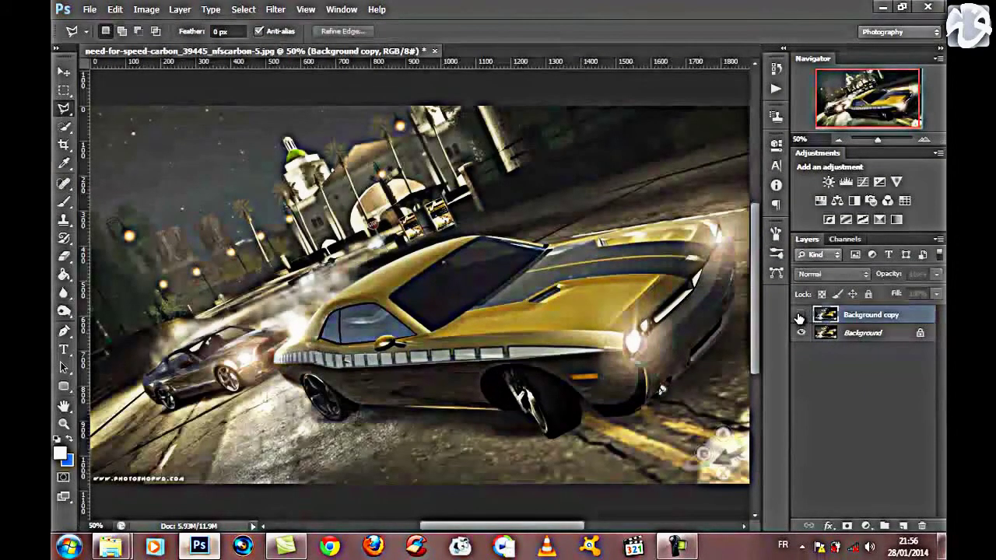
left_click(799, 316)
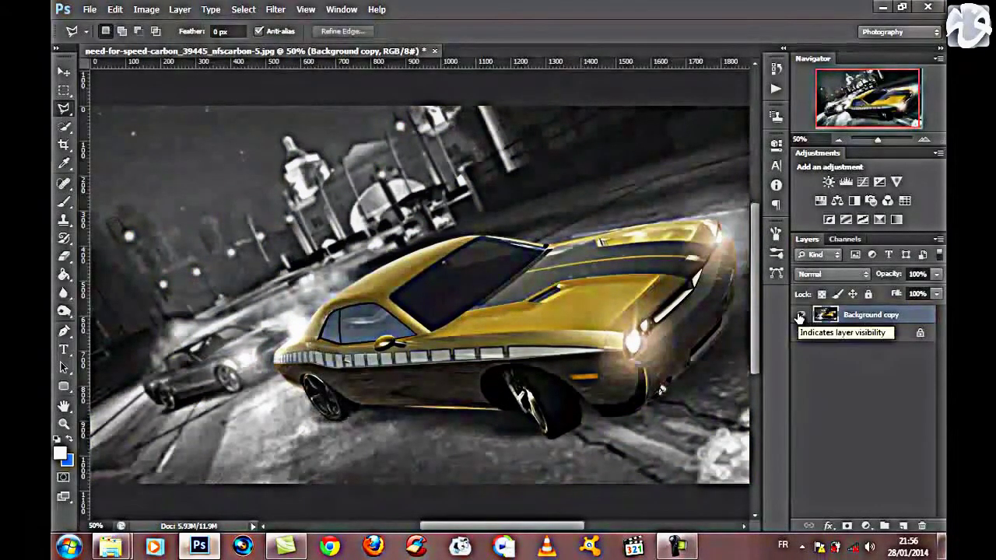
key("Delete")
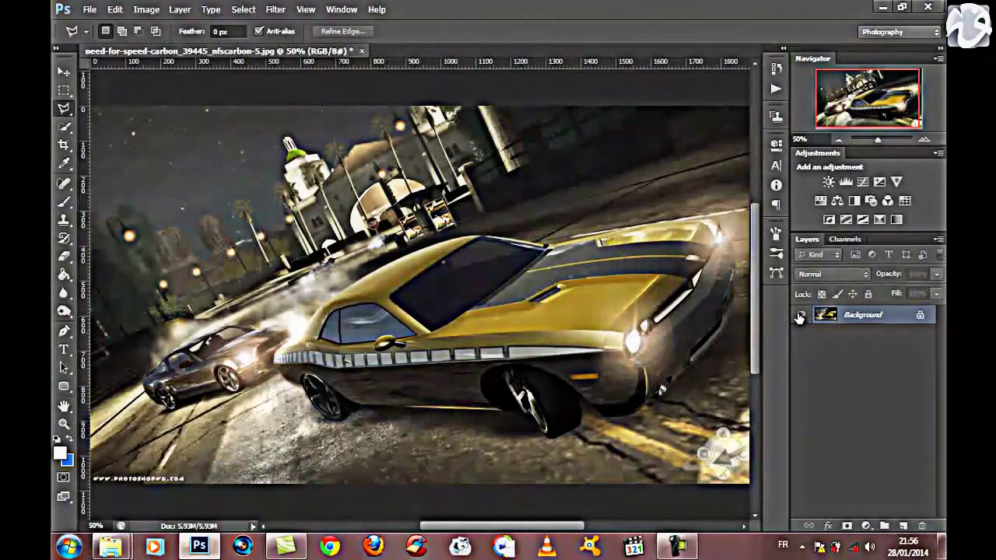
- Duplicate the Background layer into a new full-colour Background copy
right_click(851, 318)
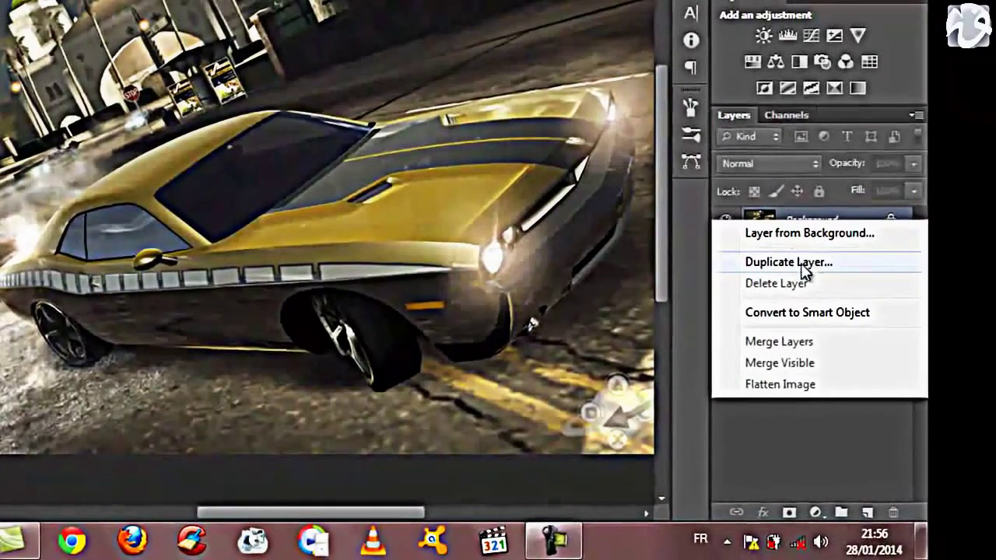
left_click(801, 265)
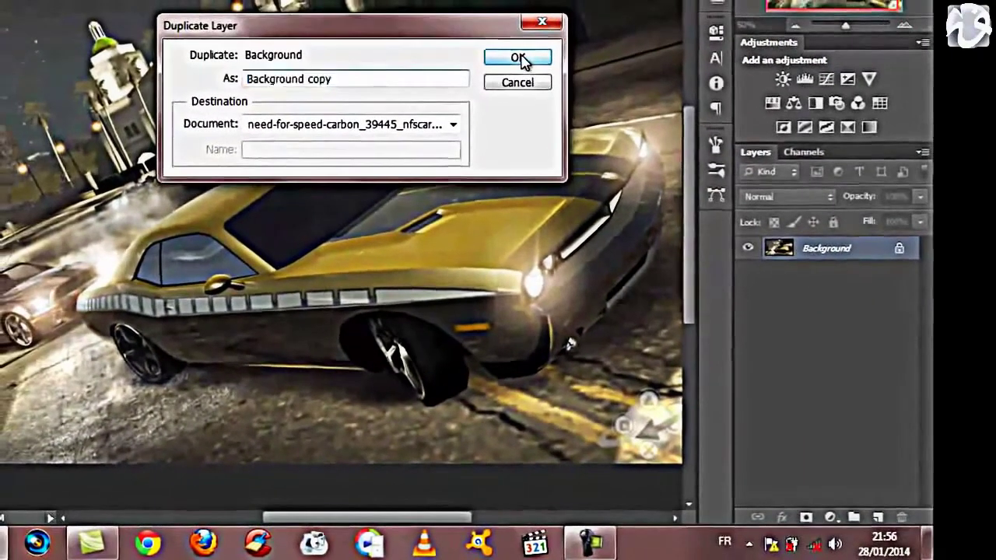
left_click(518, 59)
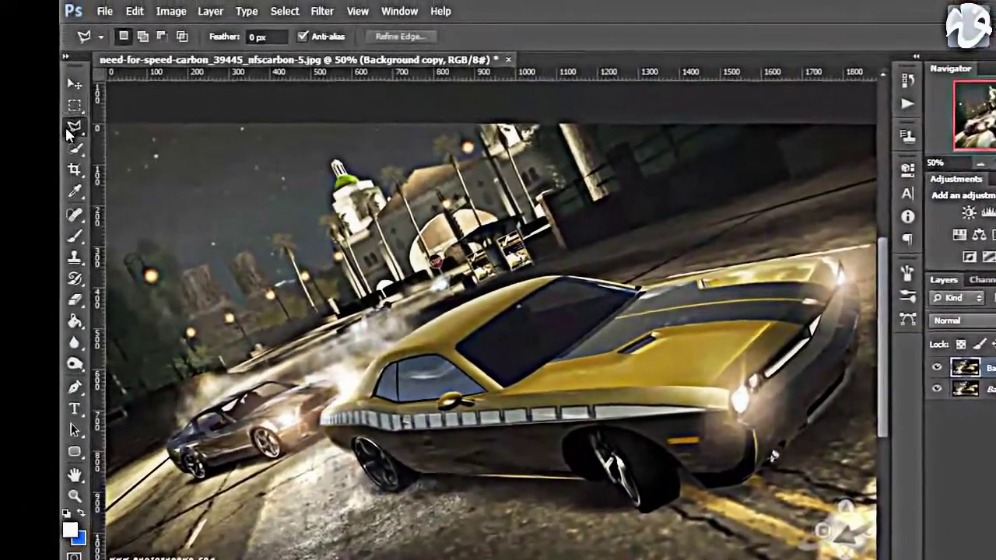
- Switch to a lasso selection tool and zoom to 300% on the car's front corner
right_click(72, 130)
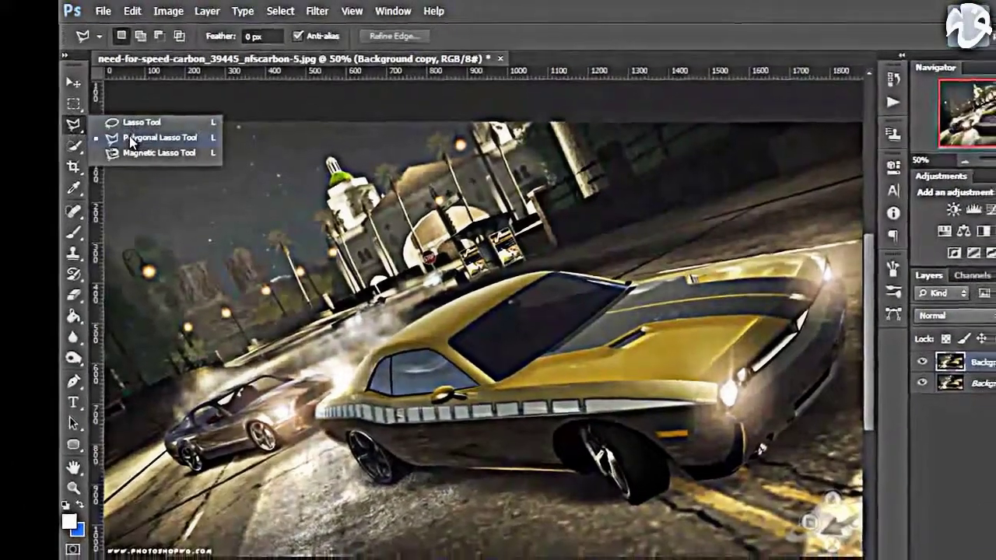
left_click(135, 140)
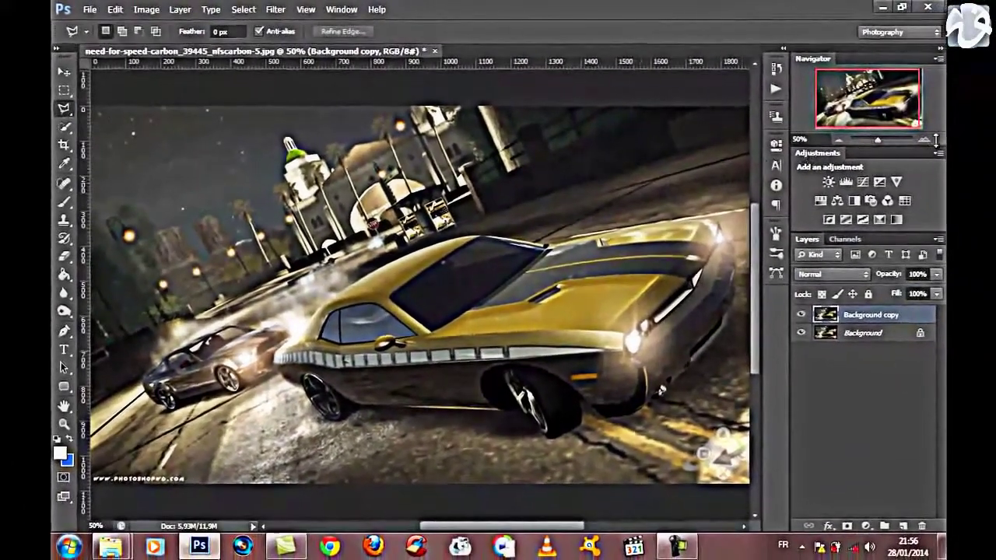
left_click(931, 141)
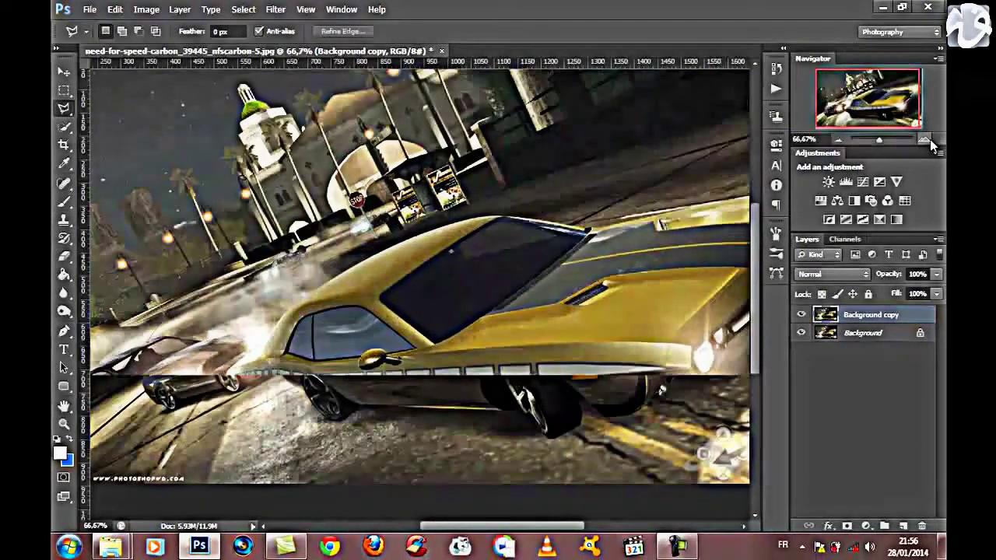
left_click(929, 140)
left_click(929, 141)
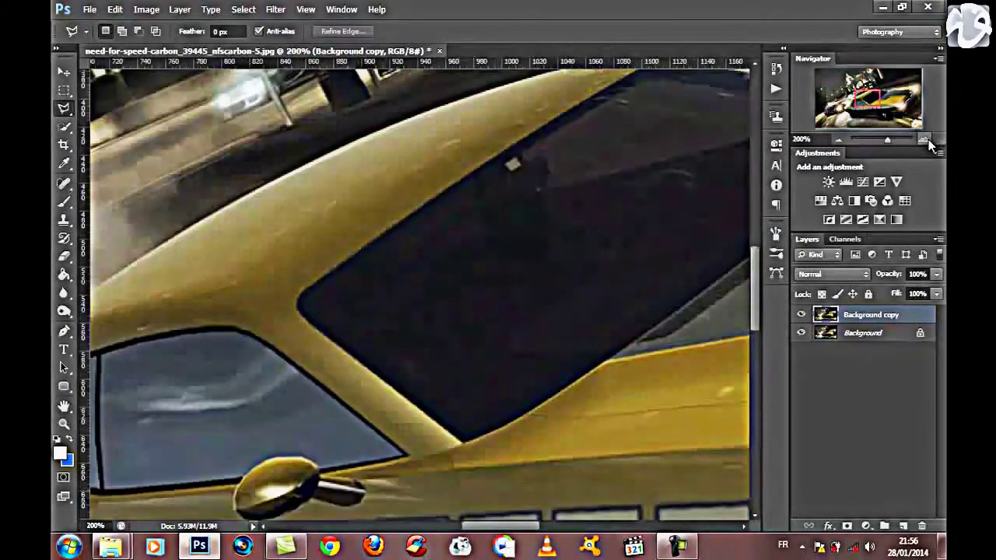
left_click(924, 140)
left_click_drag(868, 101, 917, 92)
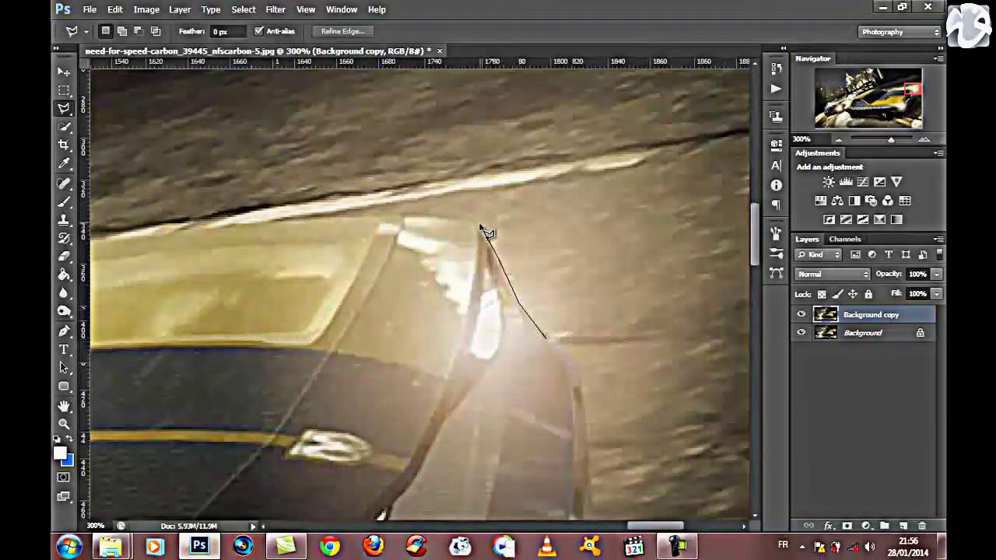
- Trace points around the car's front, top edge and wheels, closing the outline into a selection
left_click(451, 221)
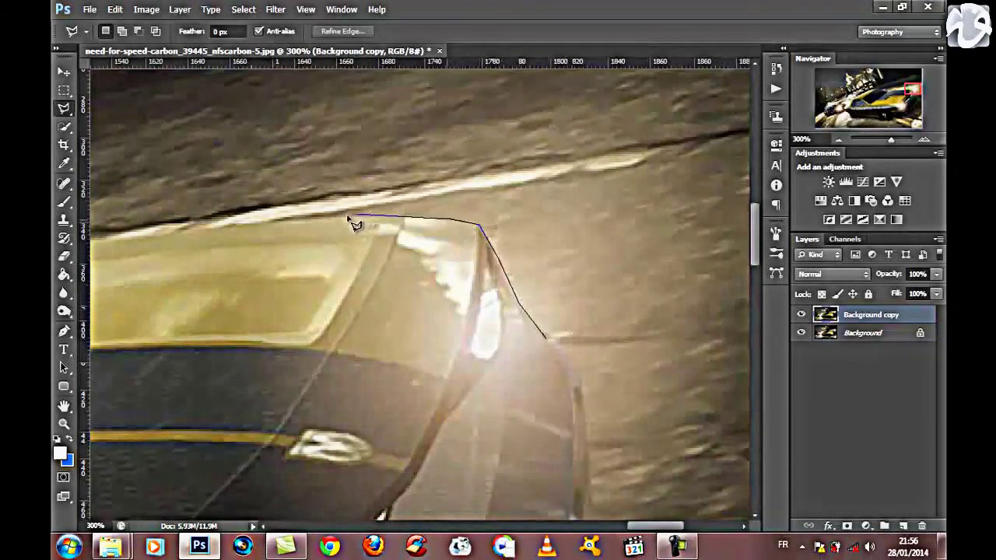
left_click(396, 217)
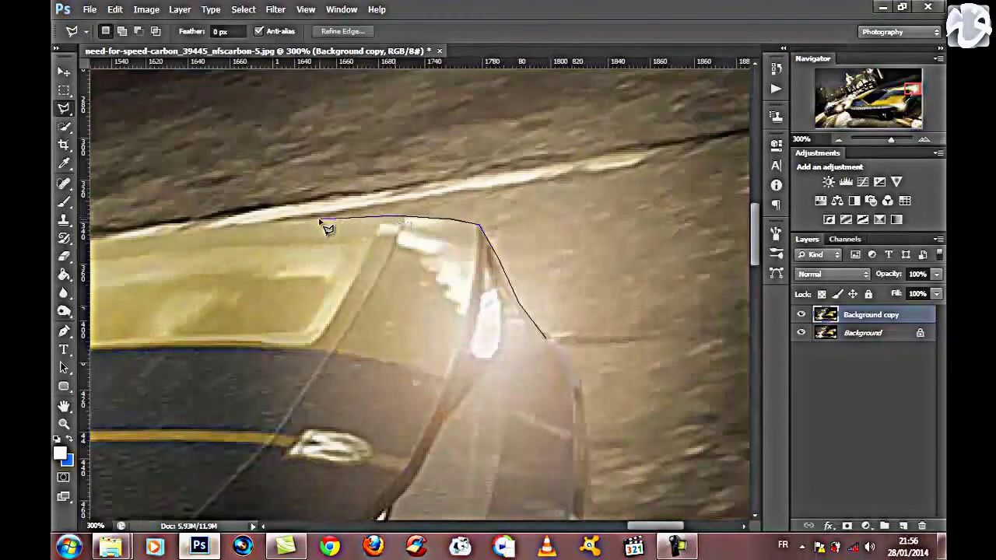
scroll(325, 226, "left", 3)
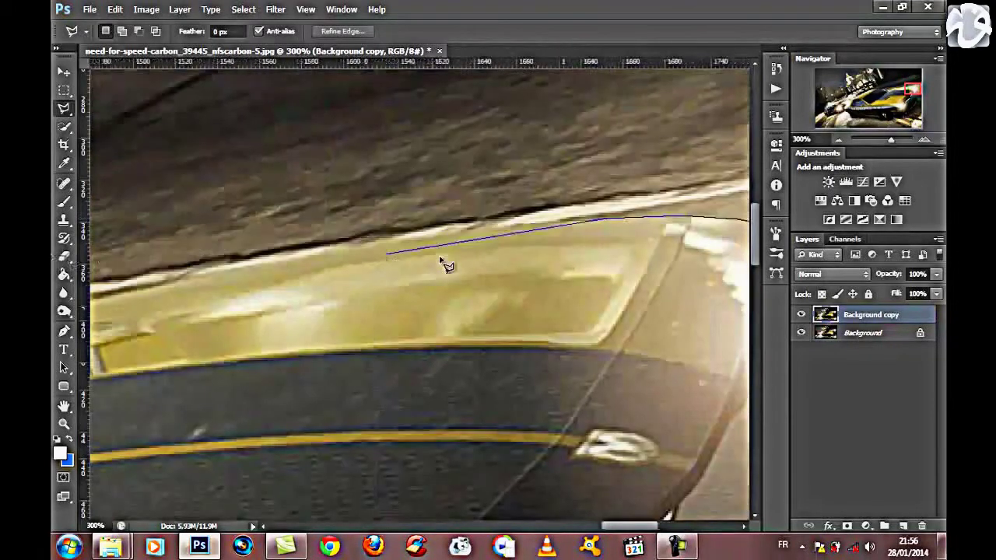
left_click(503, 230)
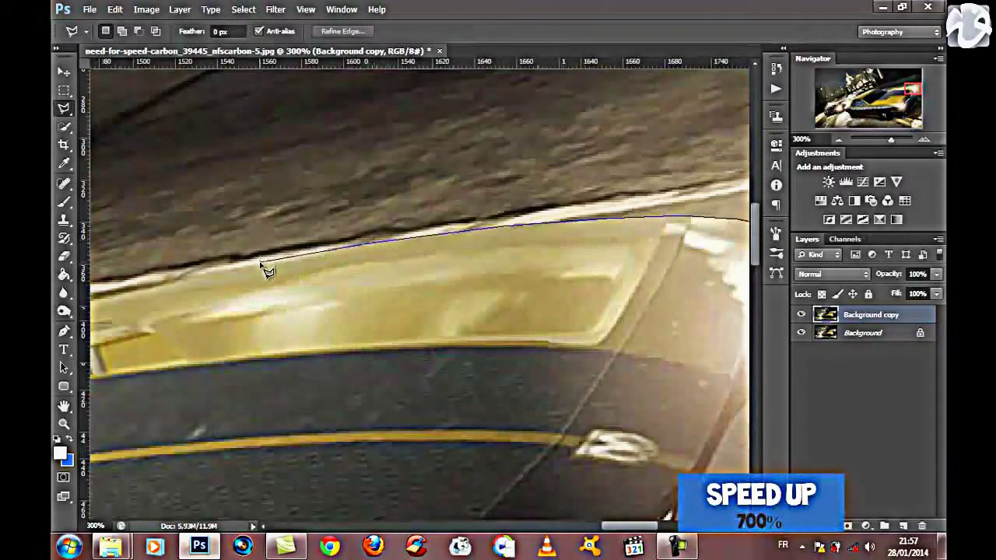
scroll(262, 267, "left", 3)
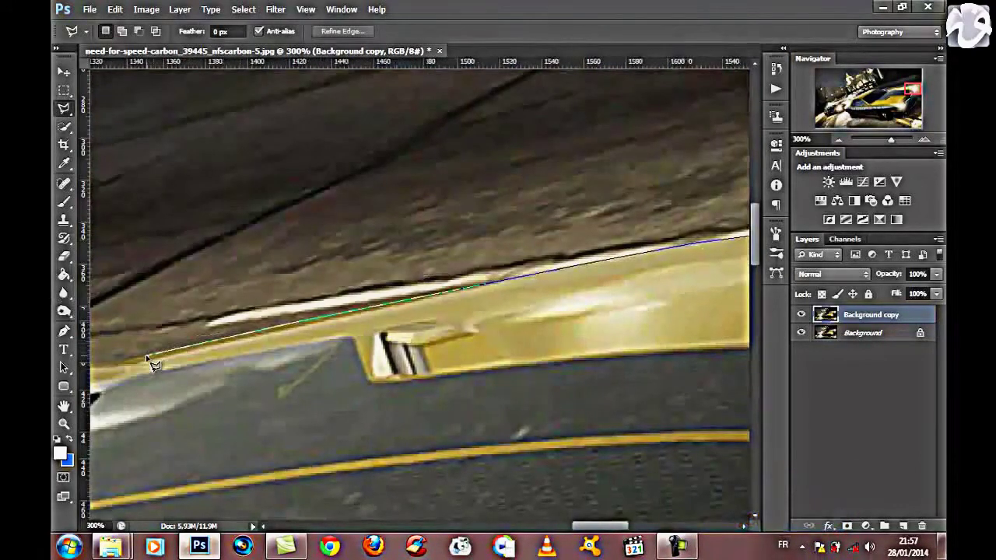
scroll(152, 363, "left", 3)
scroll(319, 350, "left", 3)
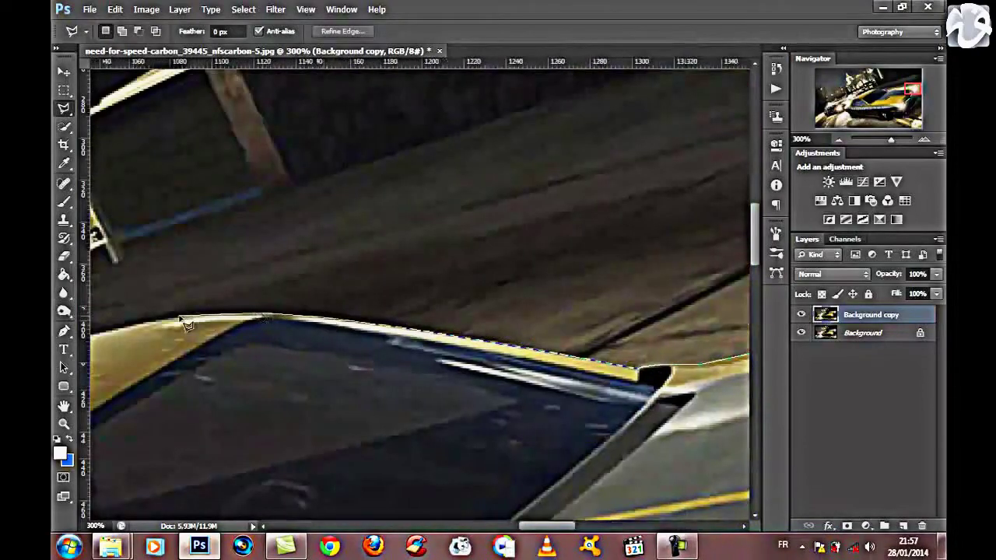
scroll(311, 331, "left", 3)
scroll(435, 373, "left", 3)
scroll(456, 363, "left", 3)
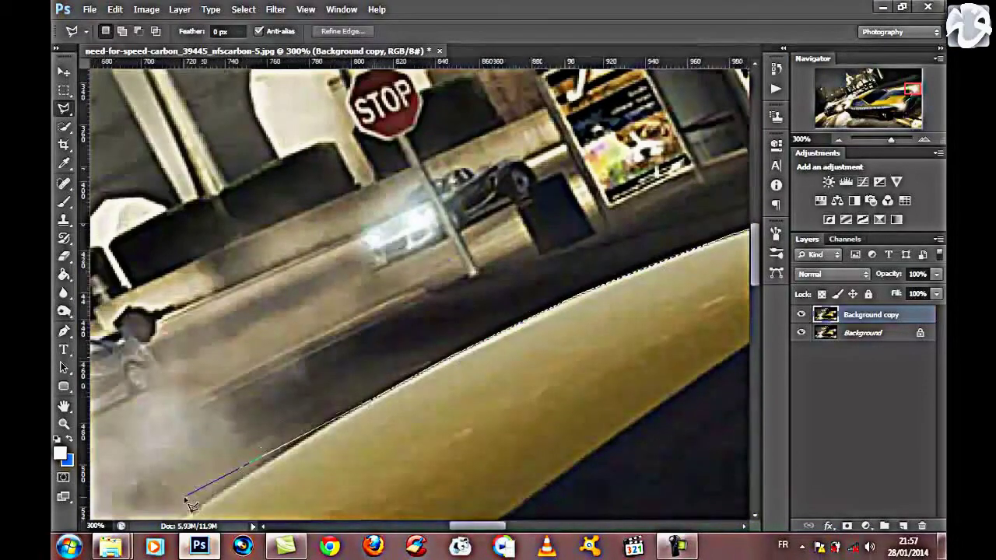
scroll(200, 494, "left", 3)
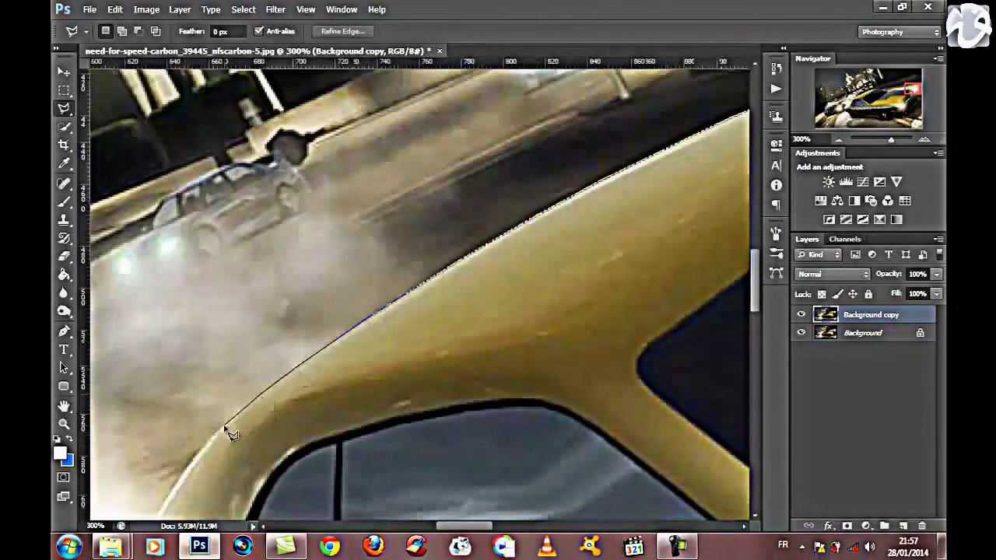
scroll(208, 449, "down", 3)
scroll(304, 434, "left", 3)
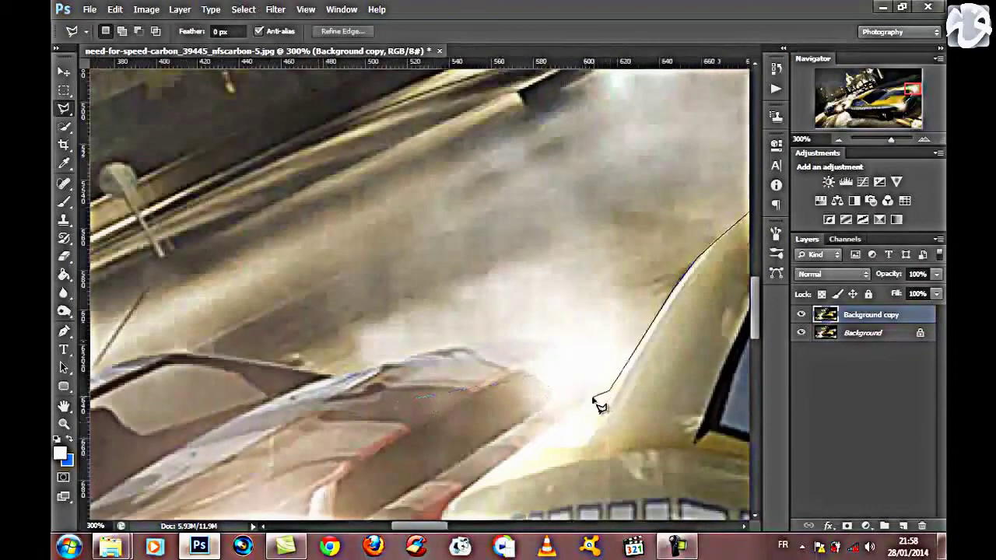
scroll(478, 494, "down", 3)
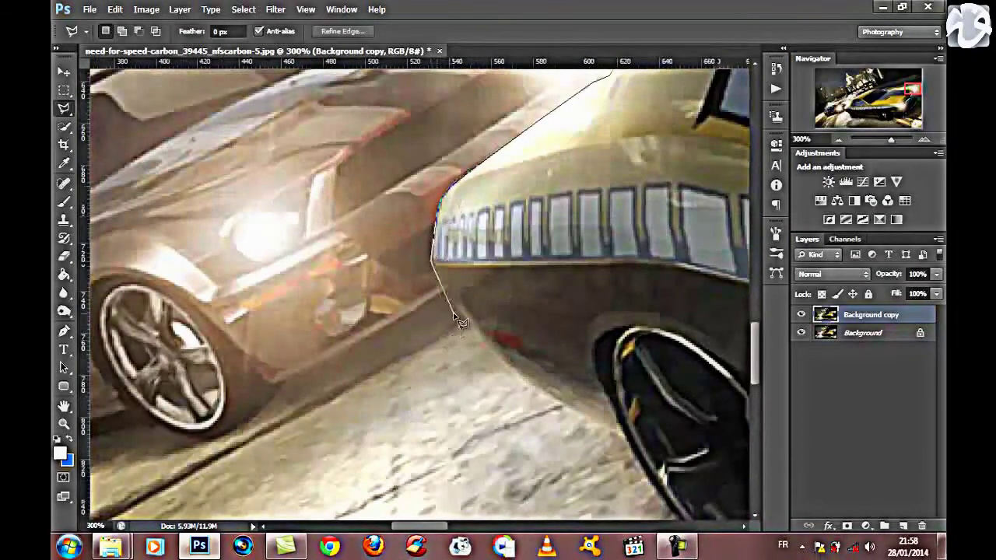
scroll(622, 434, "down", 2)
scroll(658, 286, "right", 3)
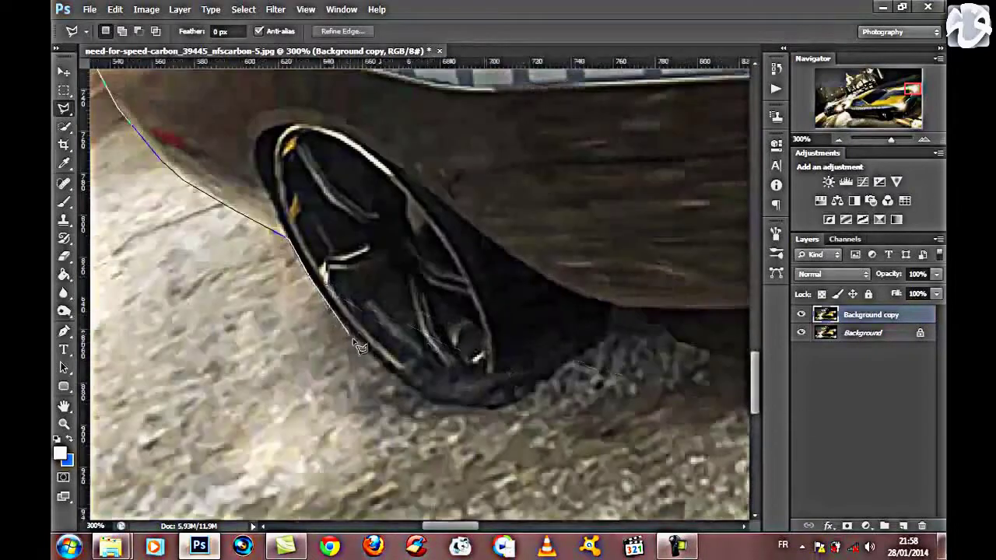
scroll(588, 361, "right", 3)
scroll(511, 340, "right", 3)
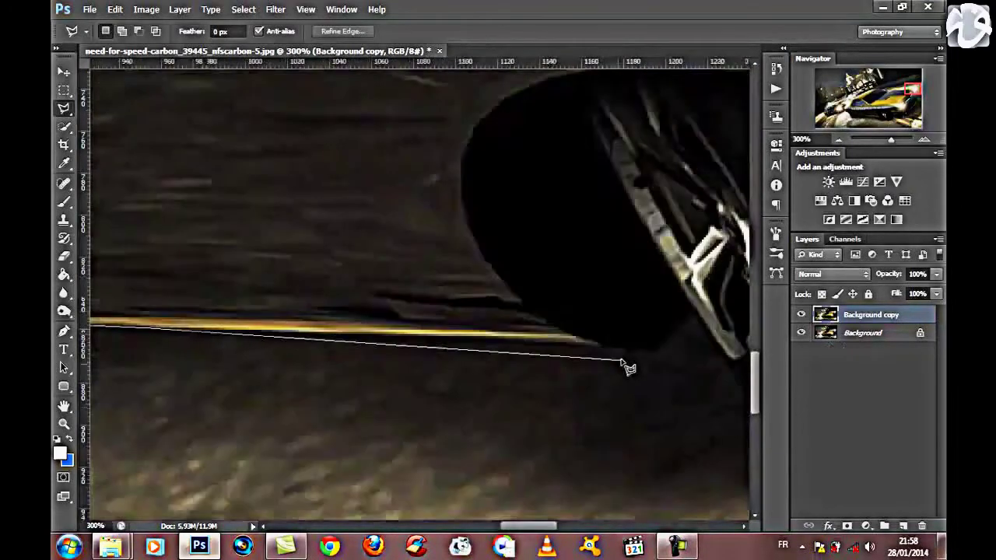
scroll(627, 350, "right", 3)
scroll(572, 451, "down", 2)
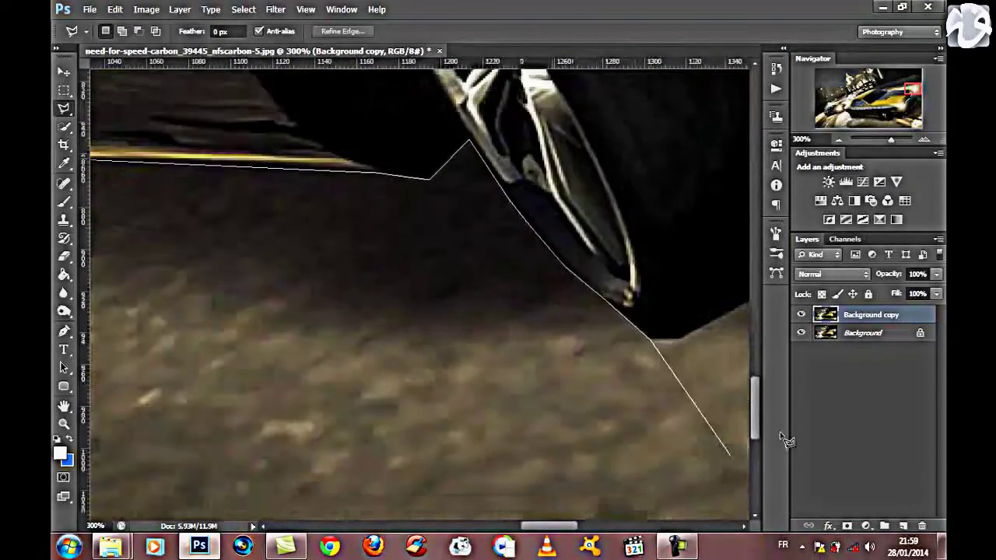
scroll(435, 345, "right", 2)
scroll(605, 195, "up", 1)
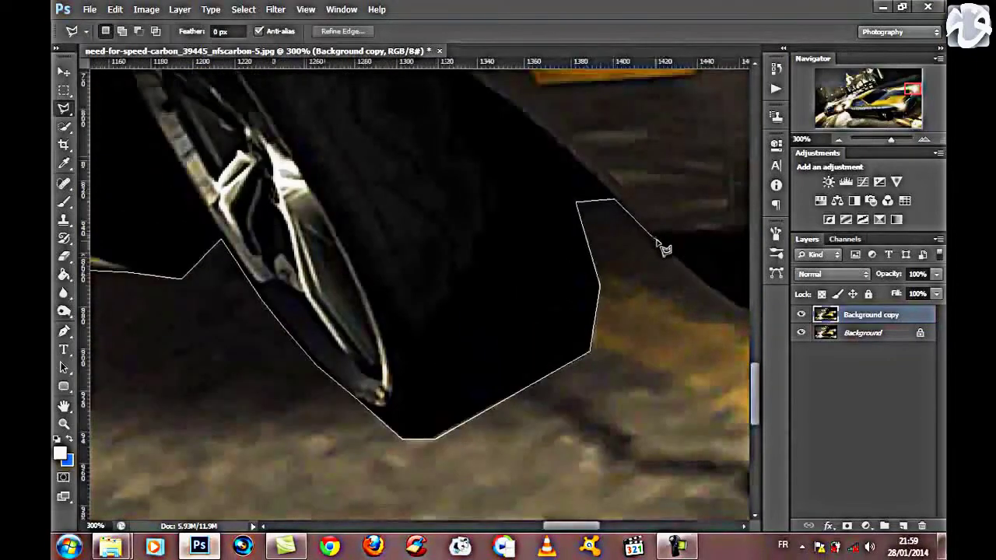
scroll(657, 248, "right", 2)
scroll(559, 313, "right", 4)
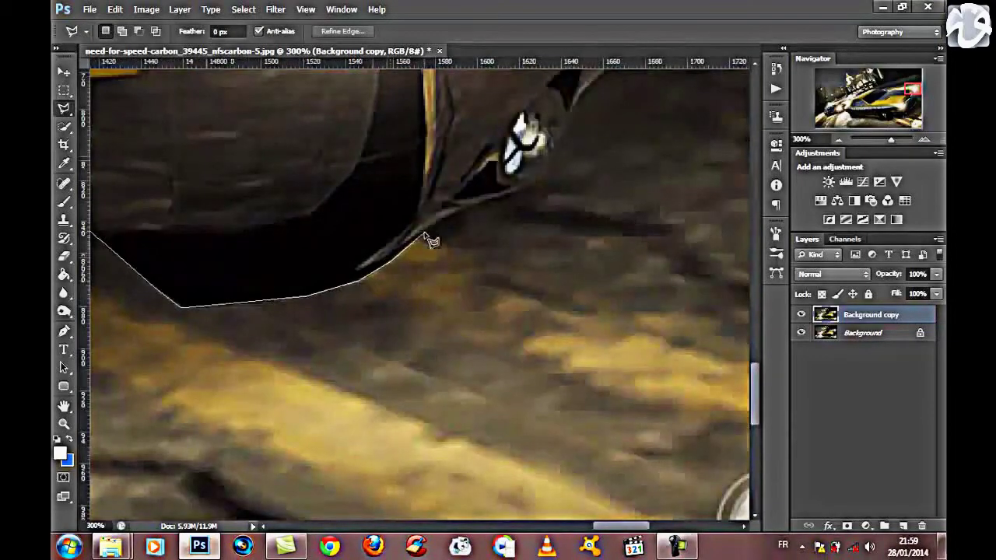
scroll(537, 182, "up", 3)
scroll(467, 295, "right", 2)
scroll(545, 234, "right", 1)
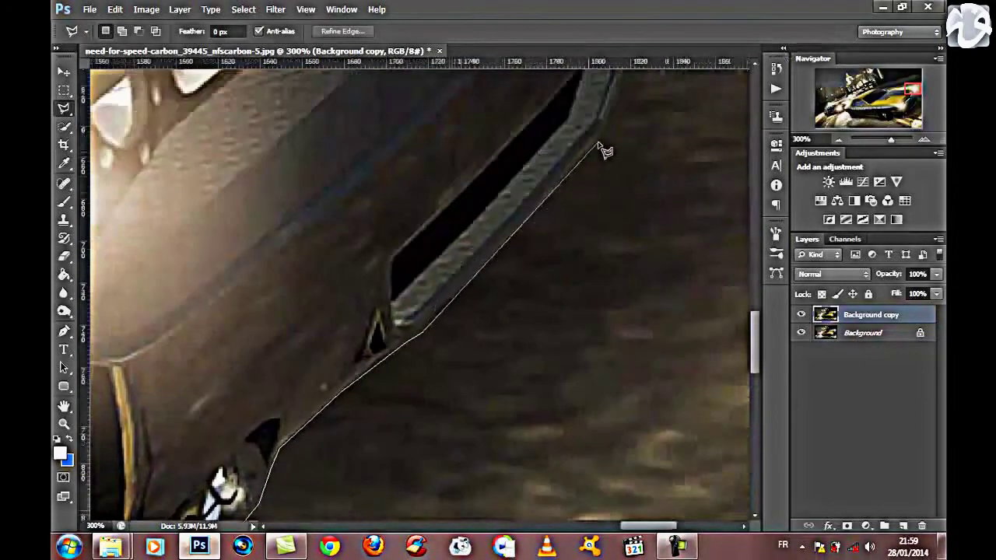
scroll(466, 210, "right", 3)
scroll(295, 288, "up", 3)
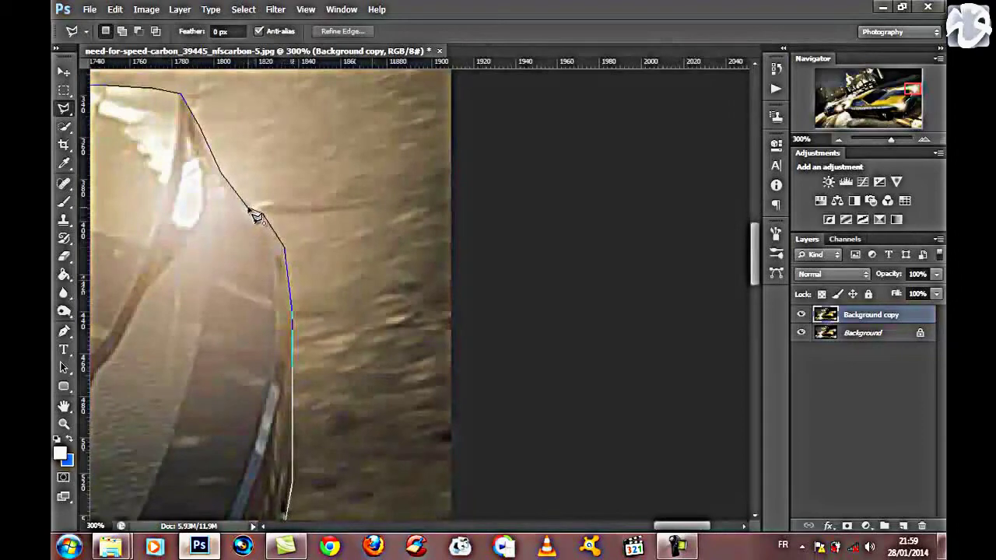
double_click(253, 213)
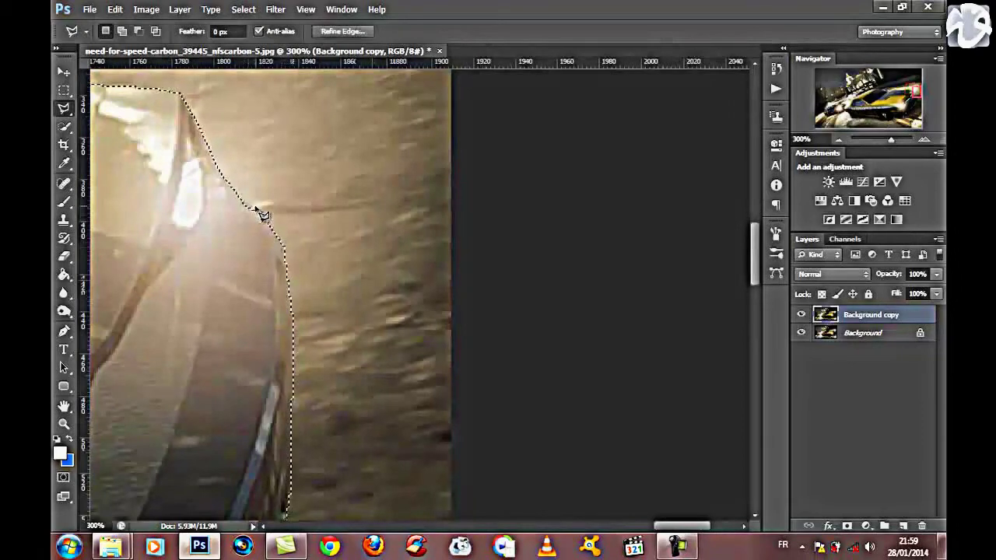
- Zoom out to 50%, invert the selection to the background, and open Filter > Blur
left_click(840, 141)
left_click(840, 141)
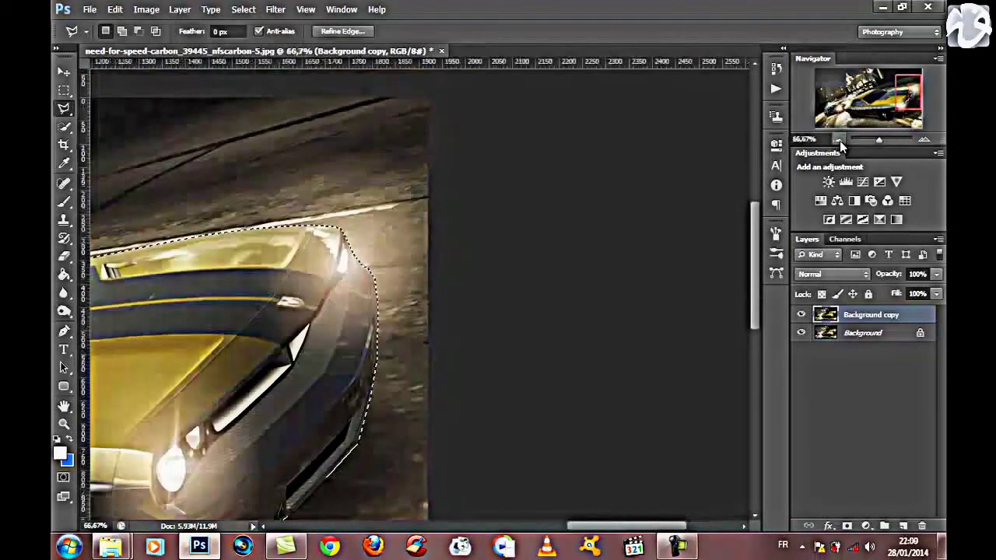
left_click(840, 140)
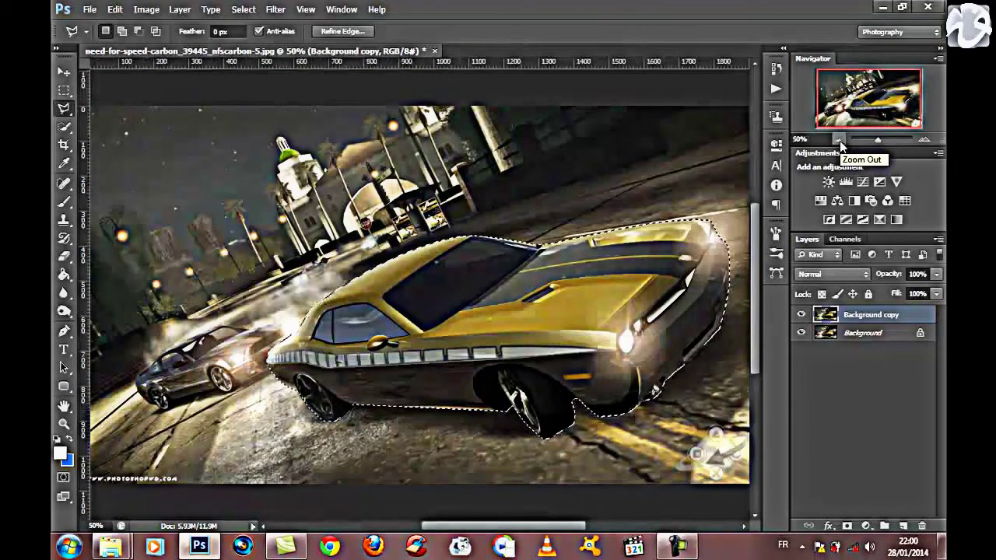
key("shift+ctrl+i")
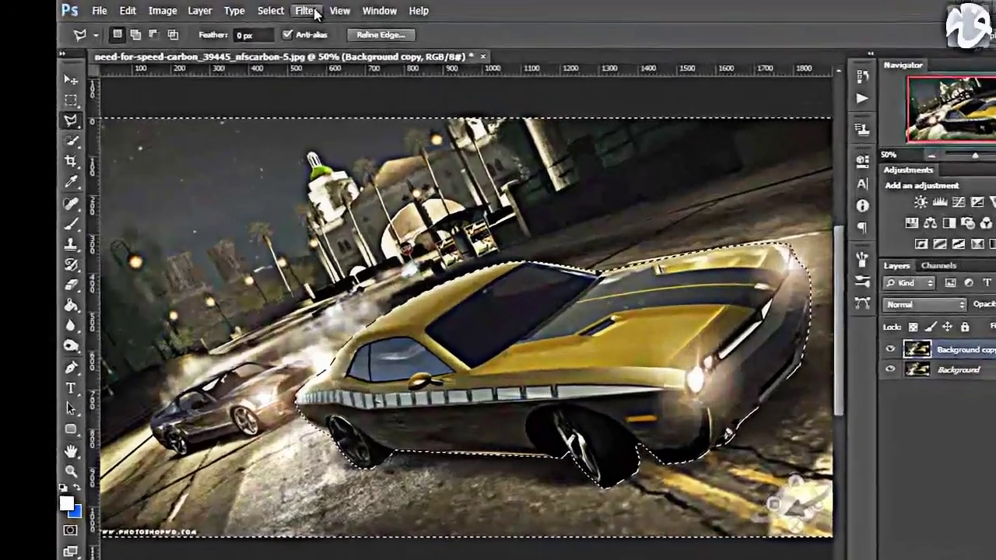
left_click(276, 9)
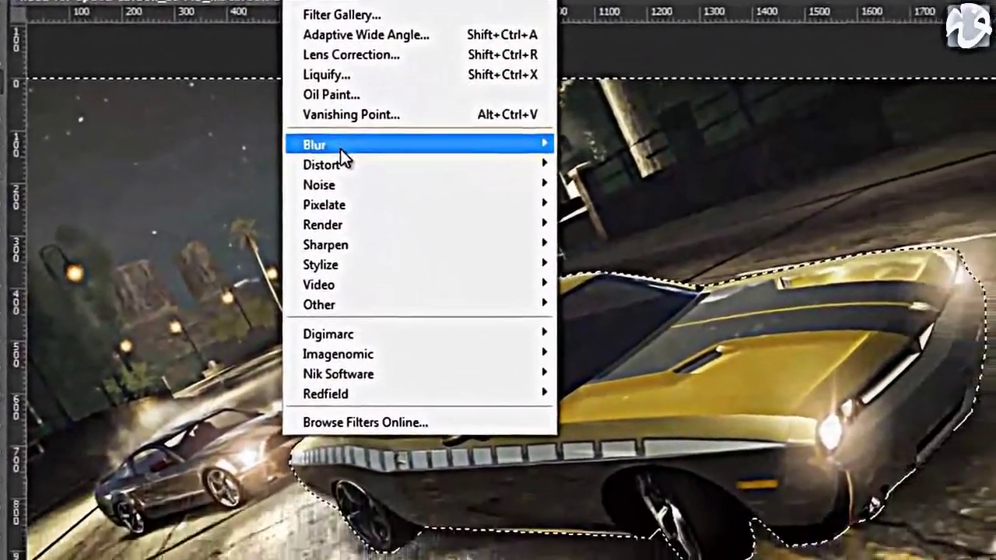
mouse_move(358, 118)
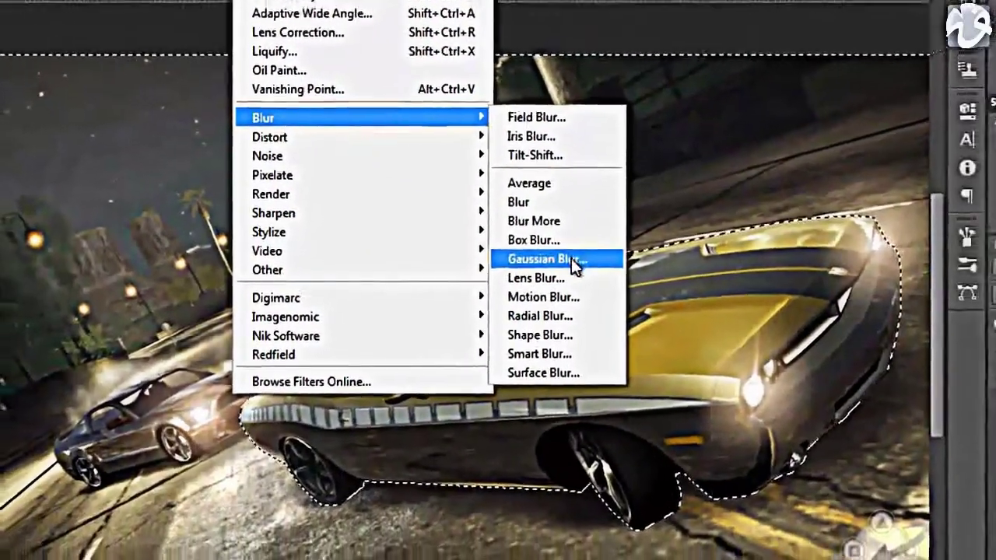
- Apply a Gaussian Blur with a 3.0-pixel radius to the selected background
left_click(568, 255)
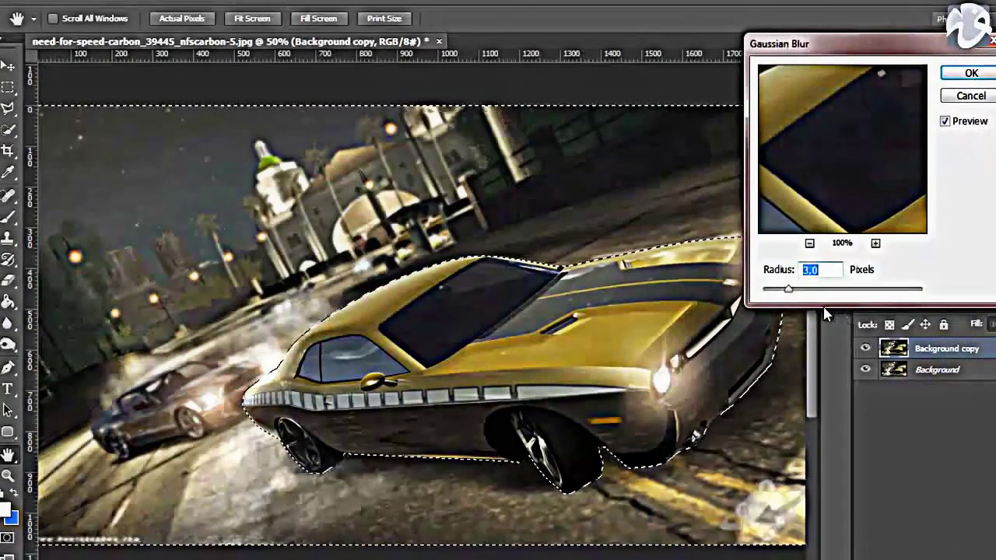
left_click_drag(787, 289, 789, 289)
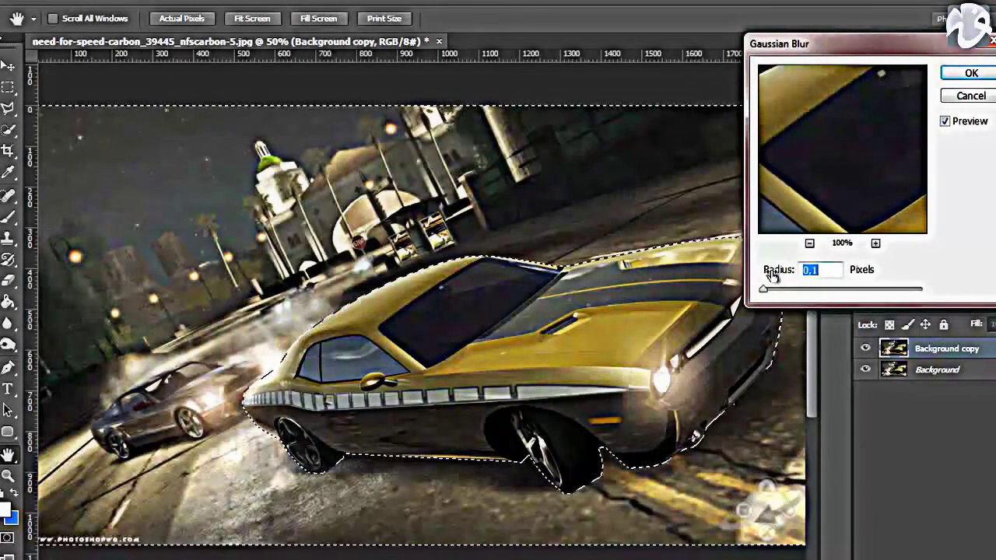
left_click_drag(772, 276, 772, 276)
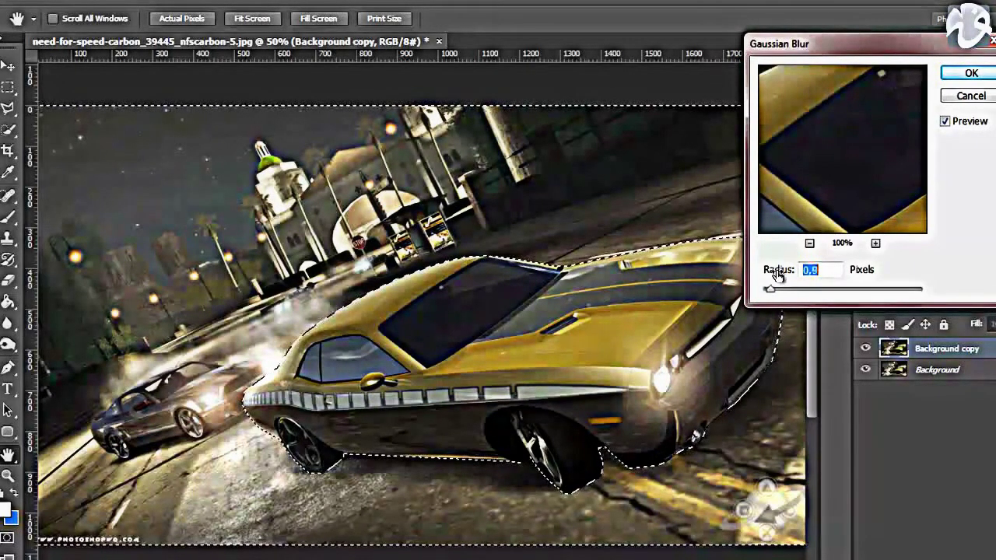
left_click_drag(785, 275, 775, 274)
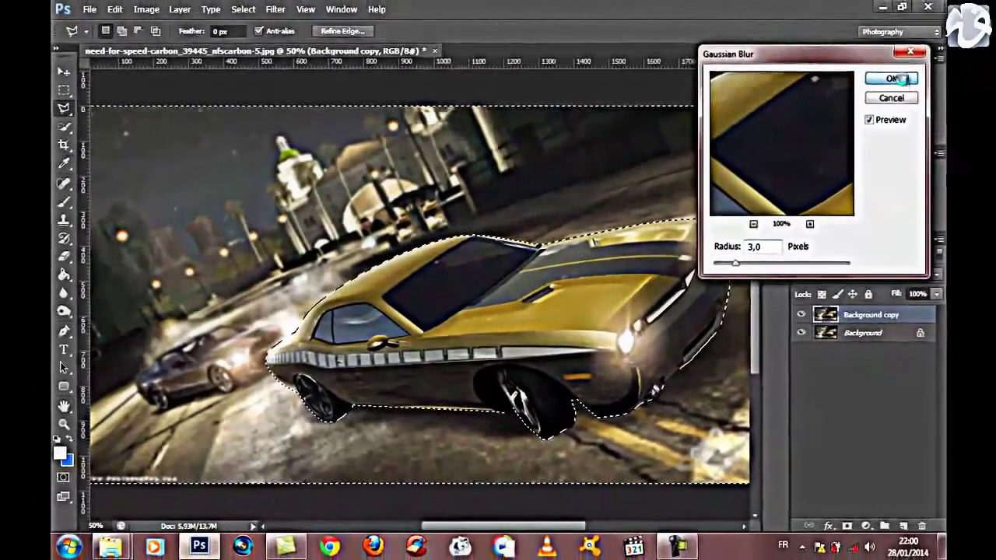
left_click(894, 79)
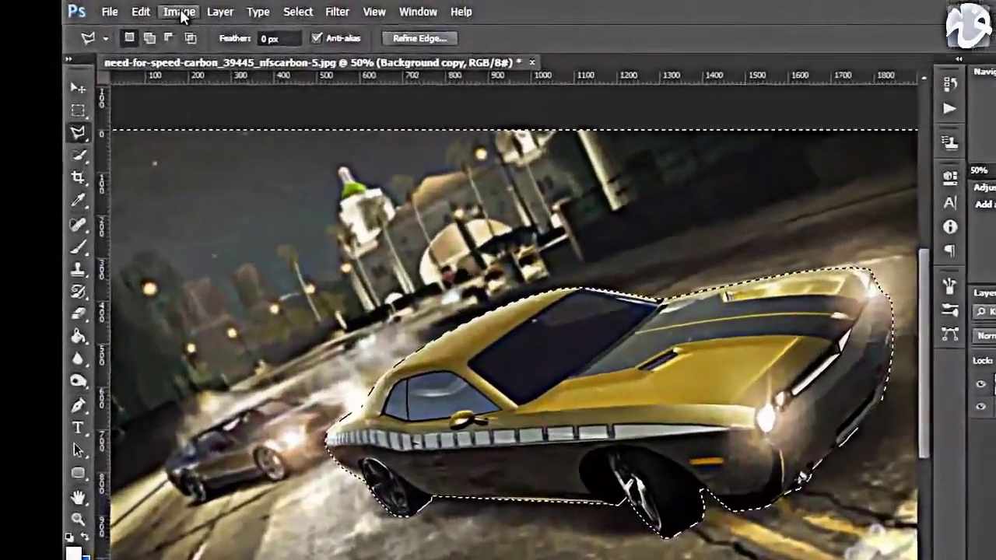
- Desaturate the blurred background via Image > Adjustments, then deselect with Ctrl+D
left_click(147, 9)
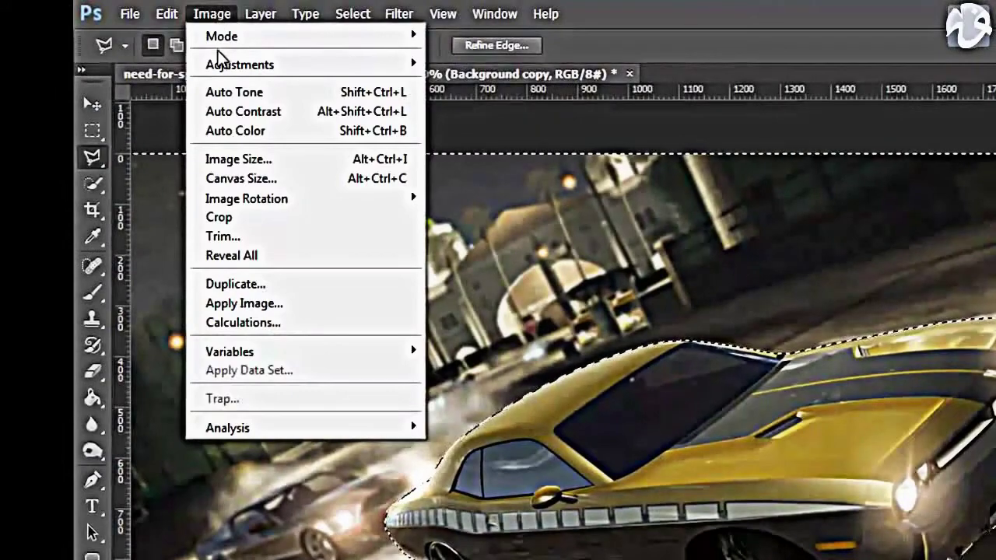
mouse_move(214, 27)
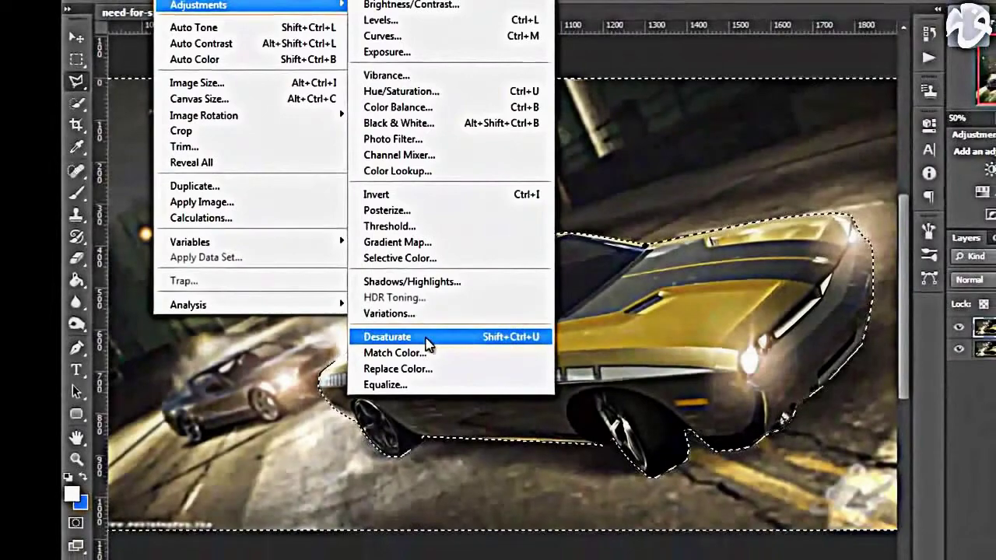
left_click(428, 339)
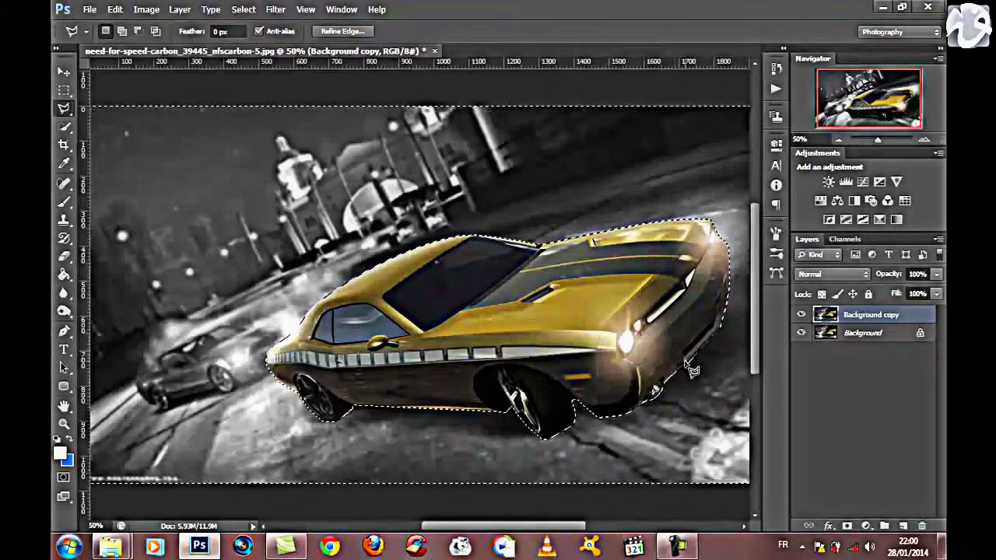
key("ctrl+d")
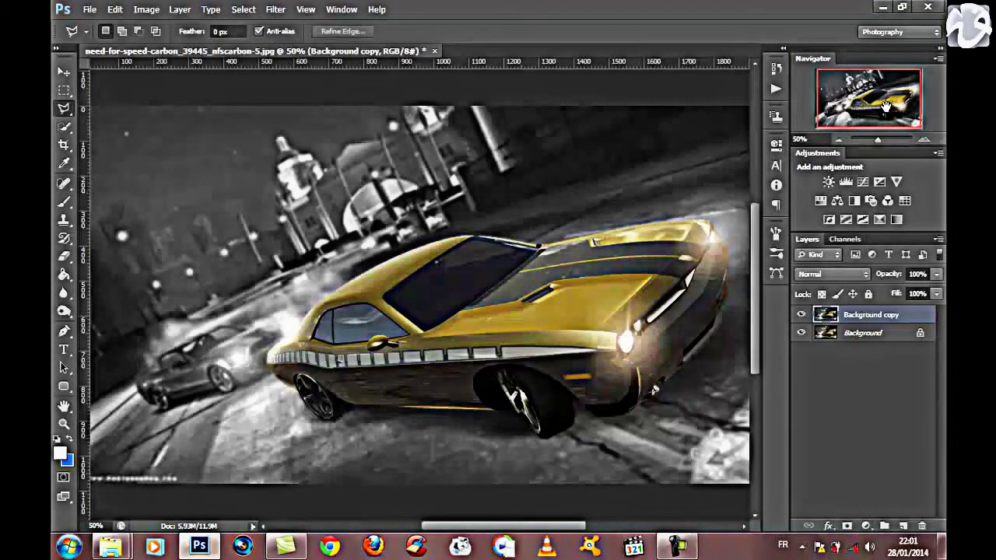
scroll(354, 321, "up", 1)
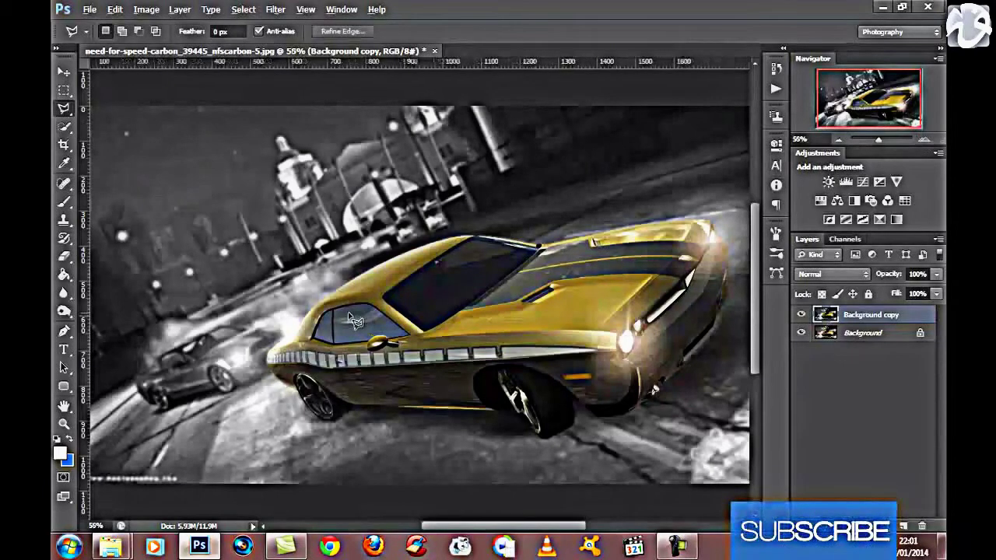
scroll(354, 322, "up", 5)
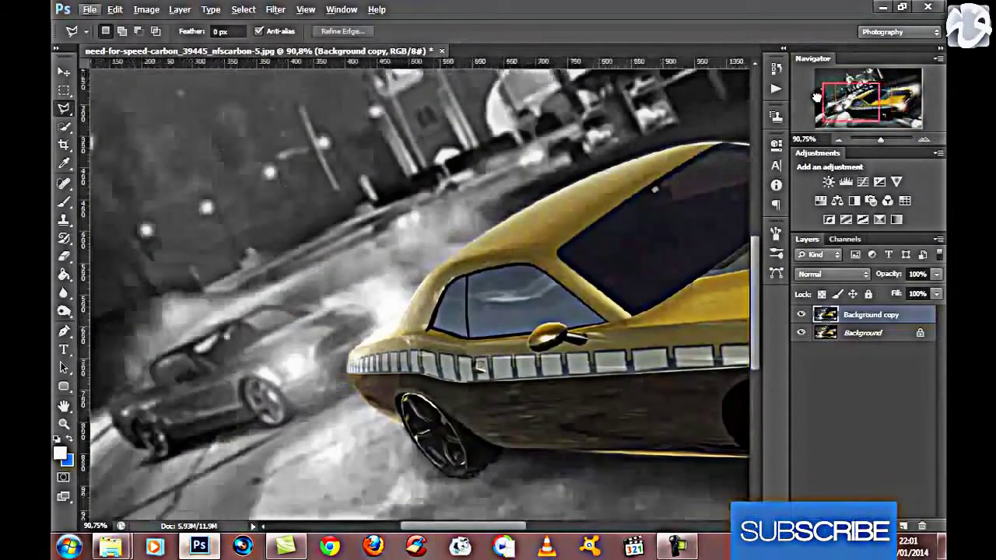
left_click_drag(903, 85, 806, 136)
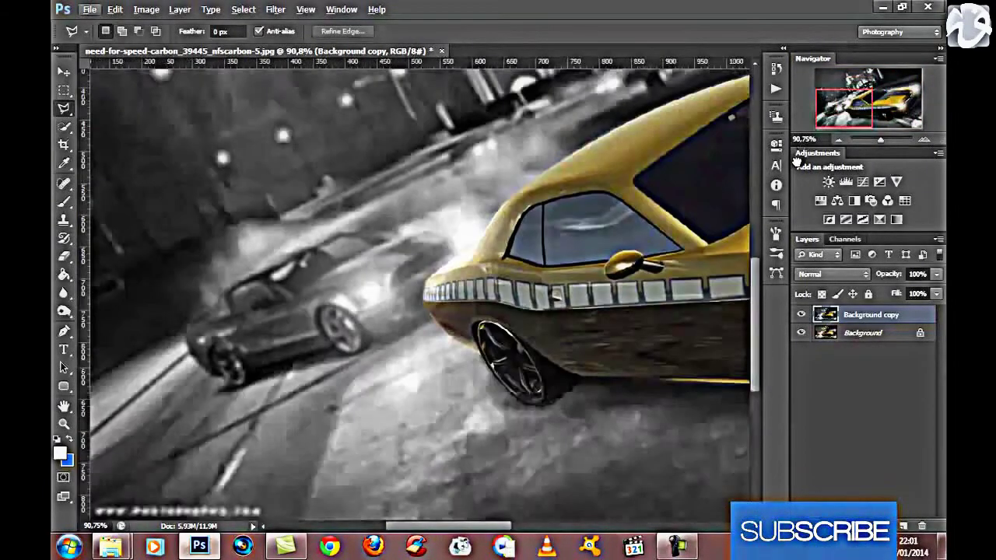